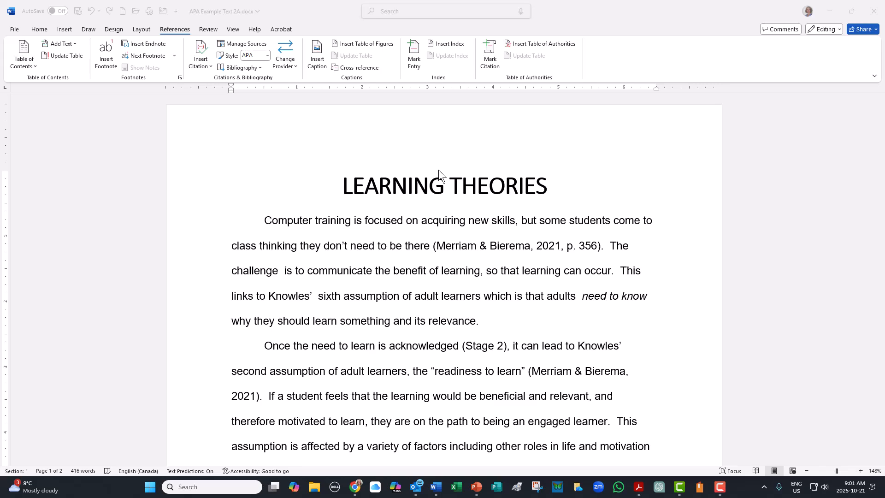
- Add a page break at the end of the document and insert the built-in References list on the new page
left_click(344, 189)
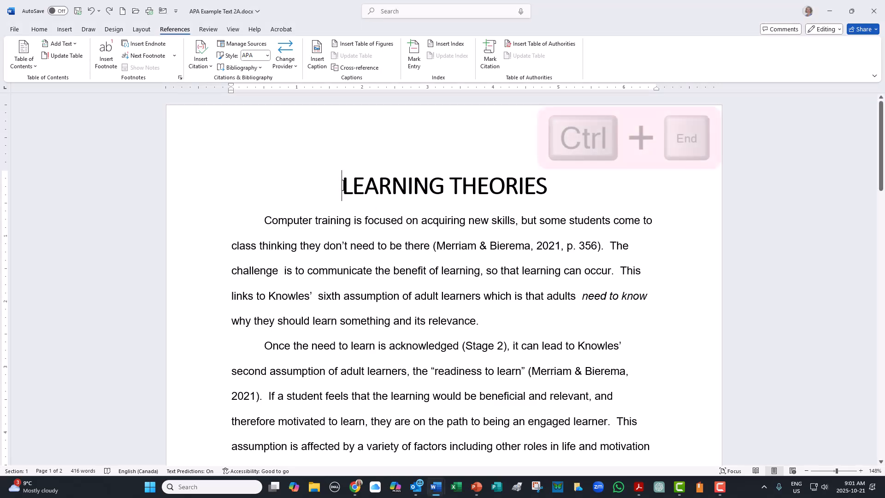
key("ctrl+End")
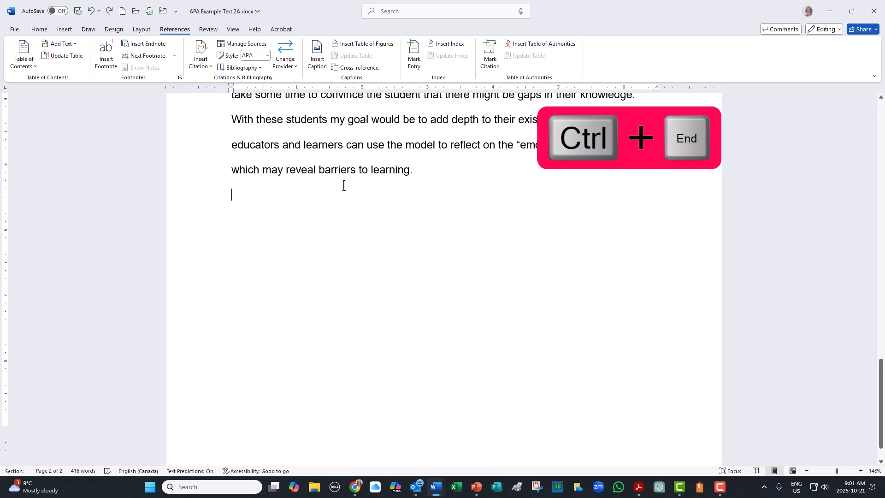
key("ctrl+Return")
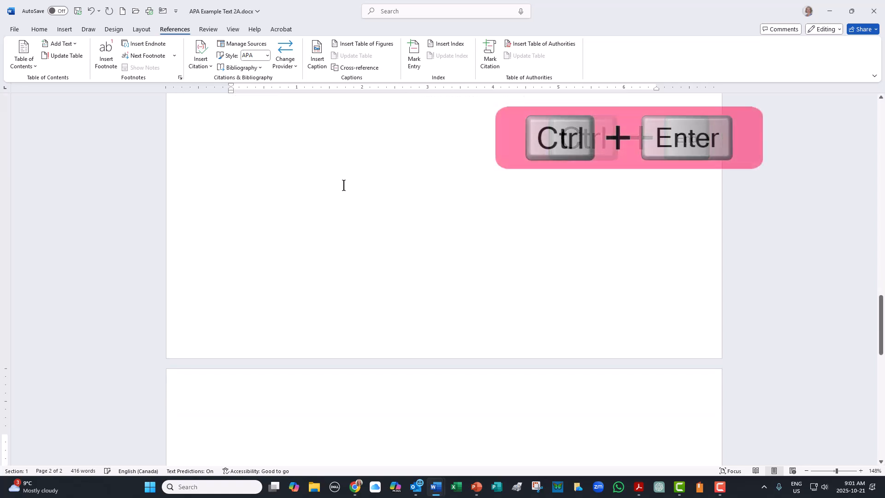
scroll(372, 276, "down", 5)
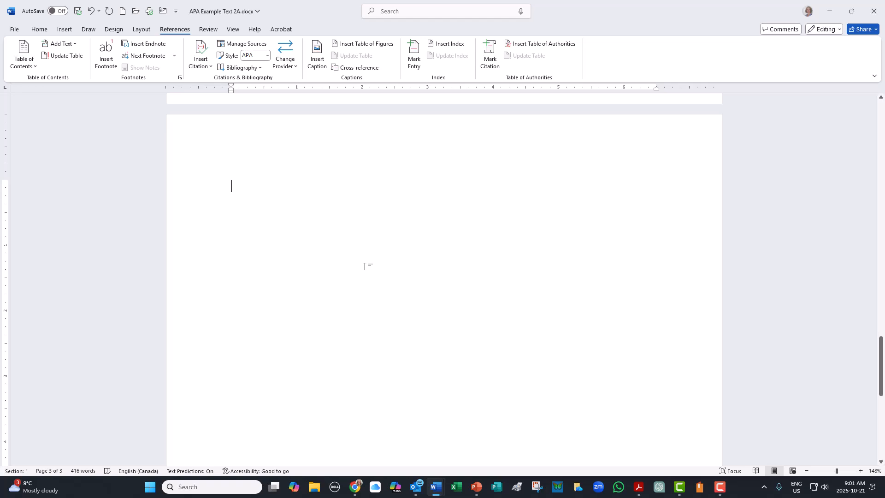
left_click(239, 68)
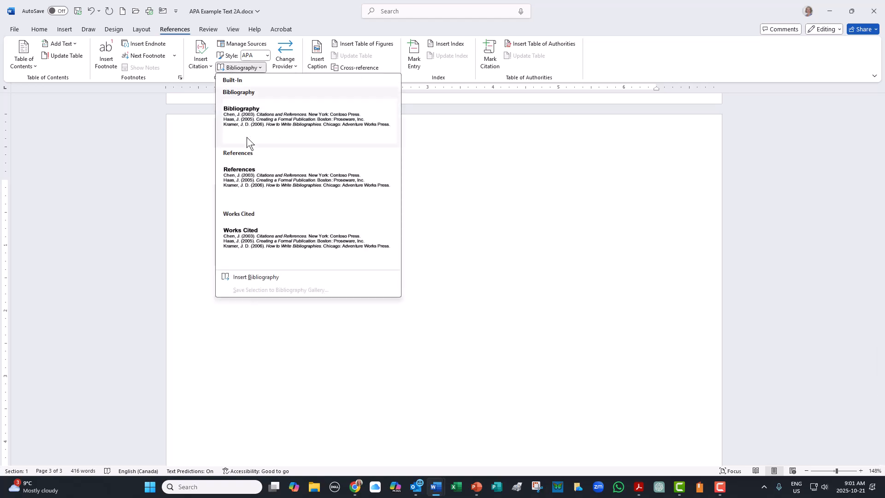
left_click(250, 179)
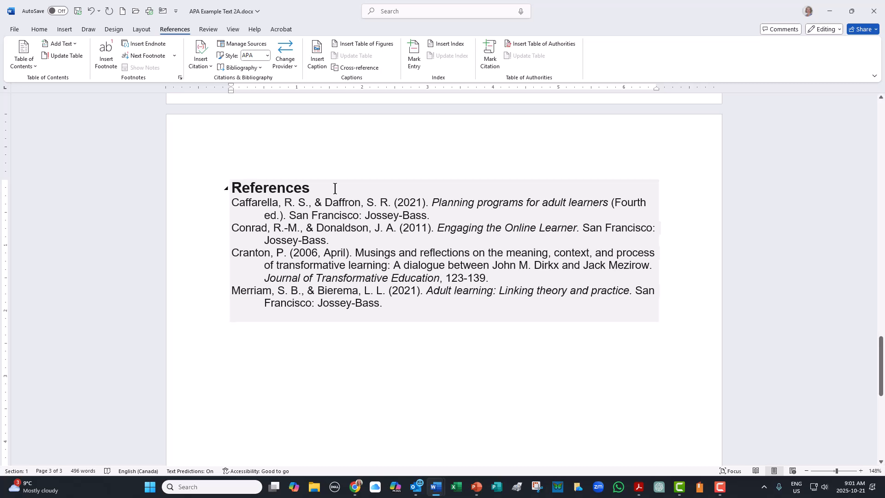
- Examine the inserted References block, its entries and its bibliography format options
left_click(321, 202)
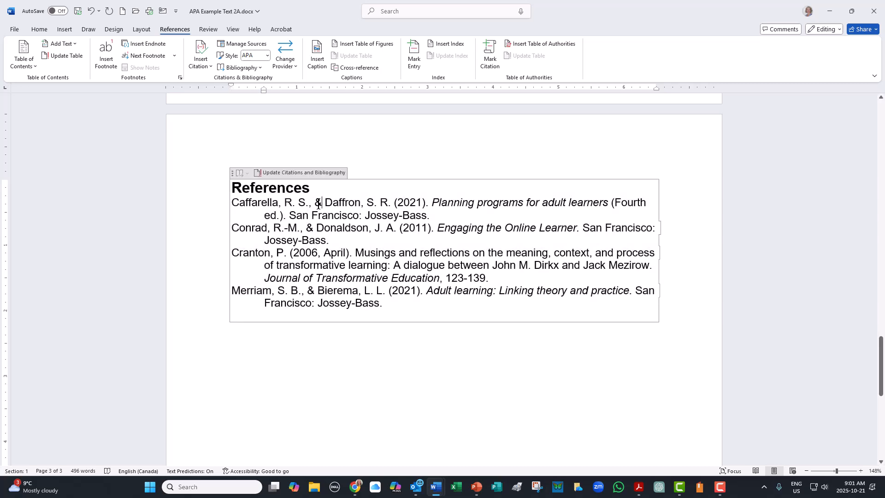
left_click(232, 176)
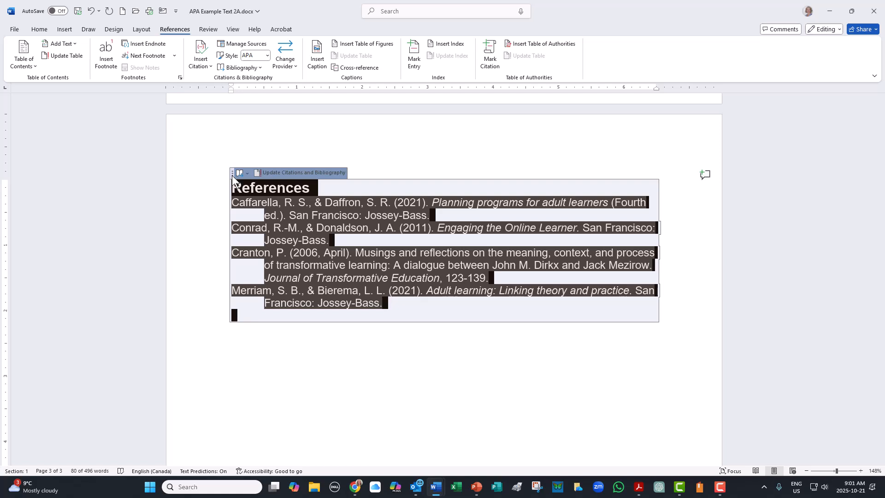
left_click(344, 242)
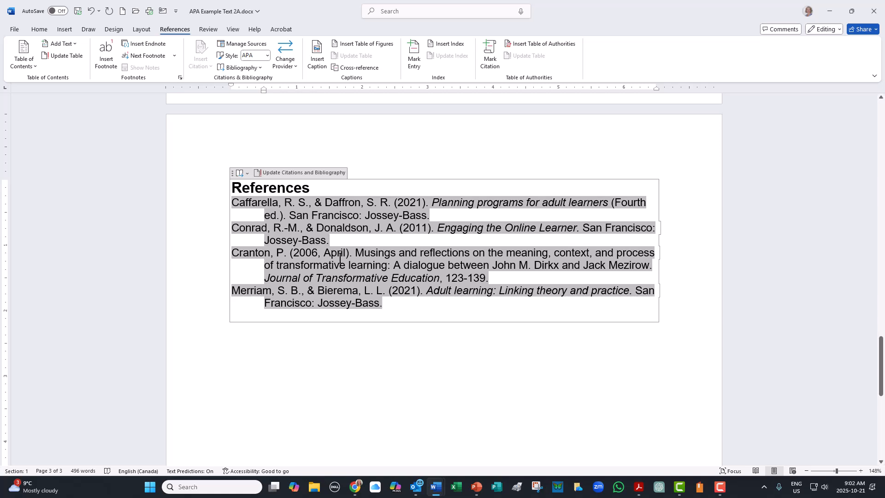
left_click(270, 186)
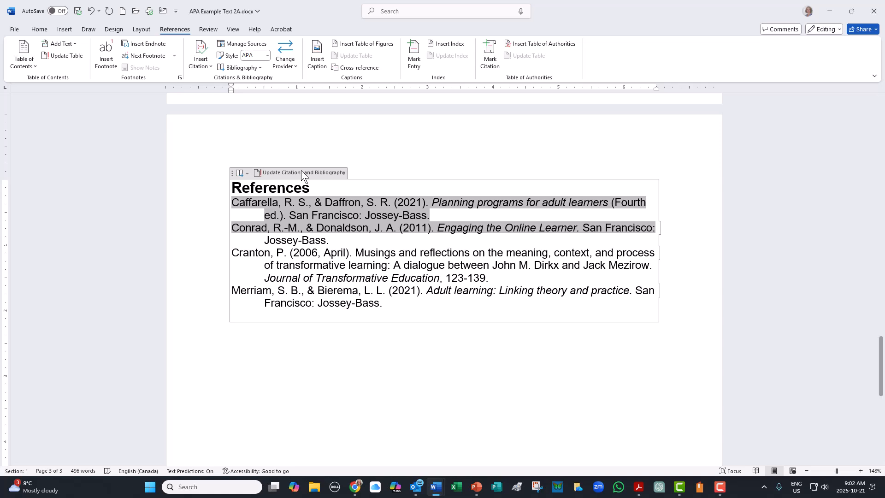
left_click(313, 231)
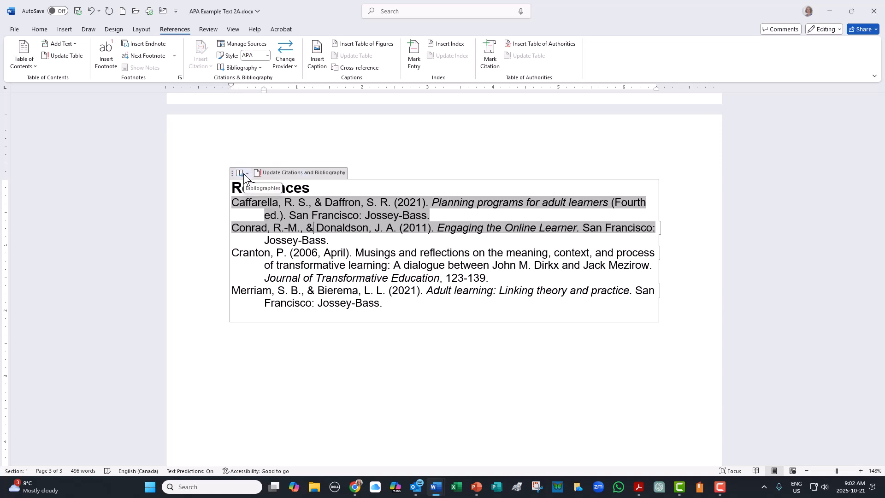
left_click(245, 174)
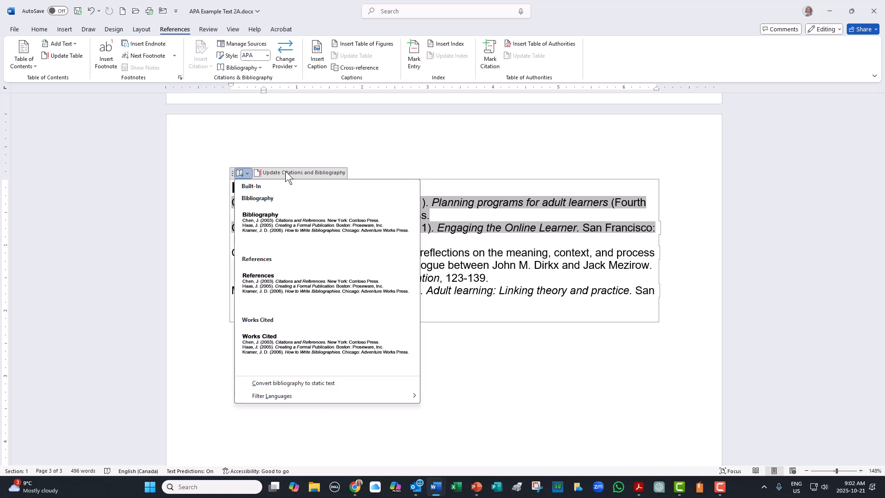
left_click(484, 278)
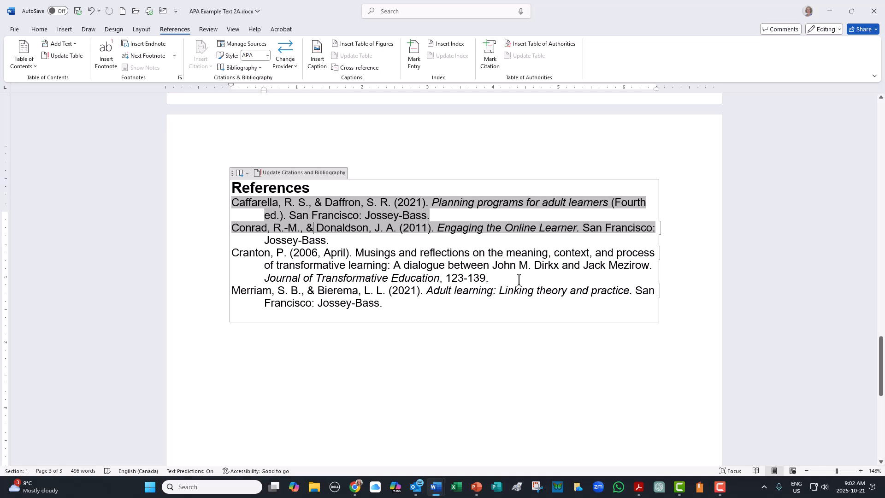
- Edit the source of the citation following "barriers to learning" on page 2, setting its city to San Diego
scroll(530, 299, "up", 10)
scroll(531, 315, "up", 5)
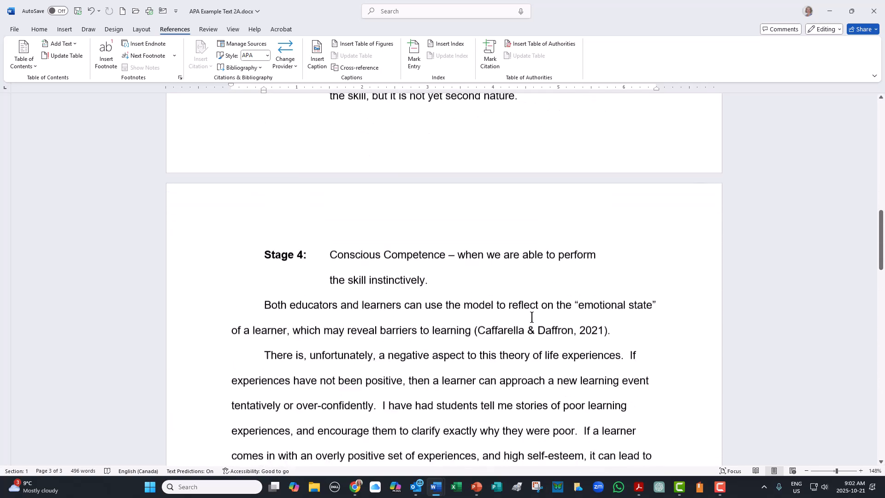
left_click(511, 299)
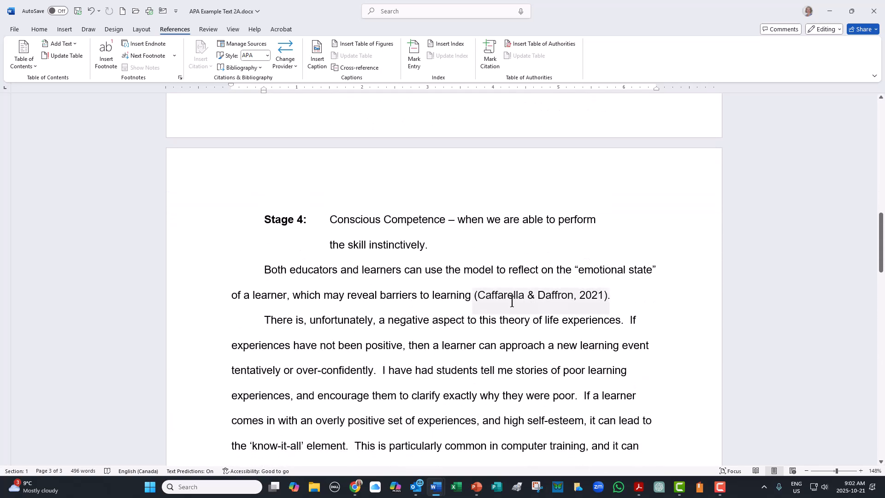
left_click(613, 311)
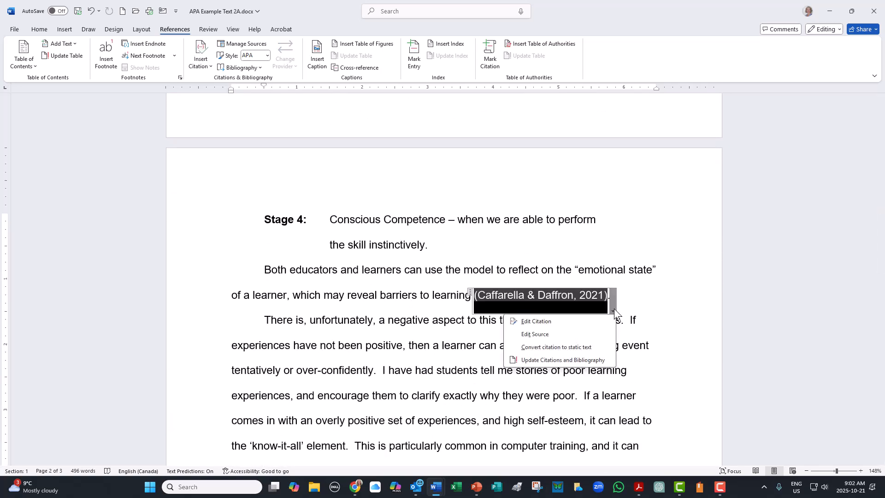
left_click(538, 334)
left_click_drag(399, 249, 261, 243)
type("San Diego")
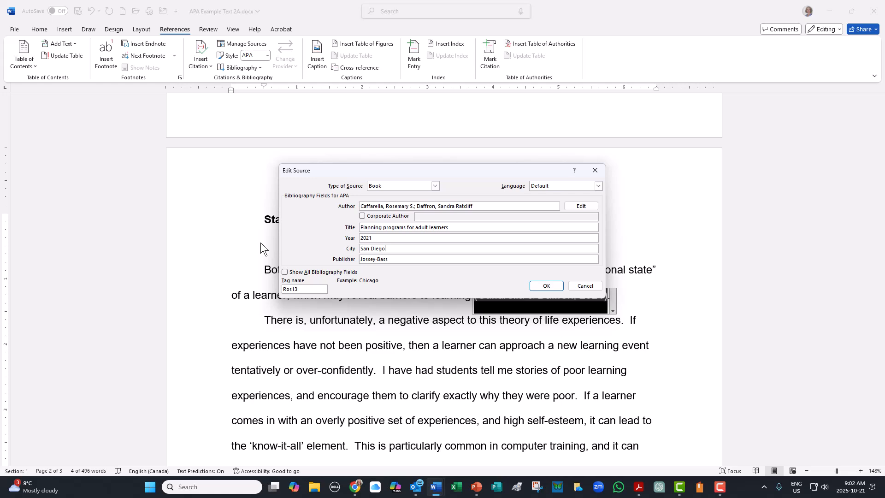
left_click(548, 287)
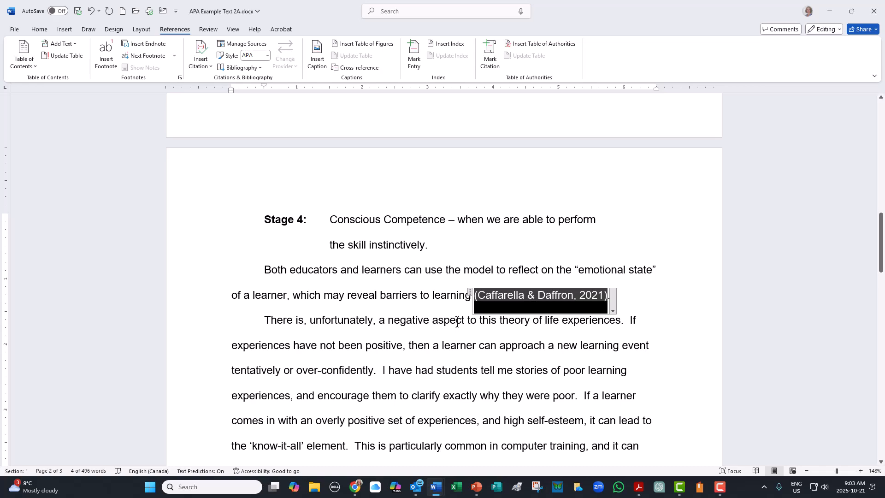
- Update the citations and bibliography in the References block at the end of the document
key("ctrl+End")
scroll(457, 321, "down", 4)
scroll(462, 305, "up", 2)
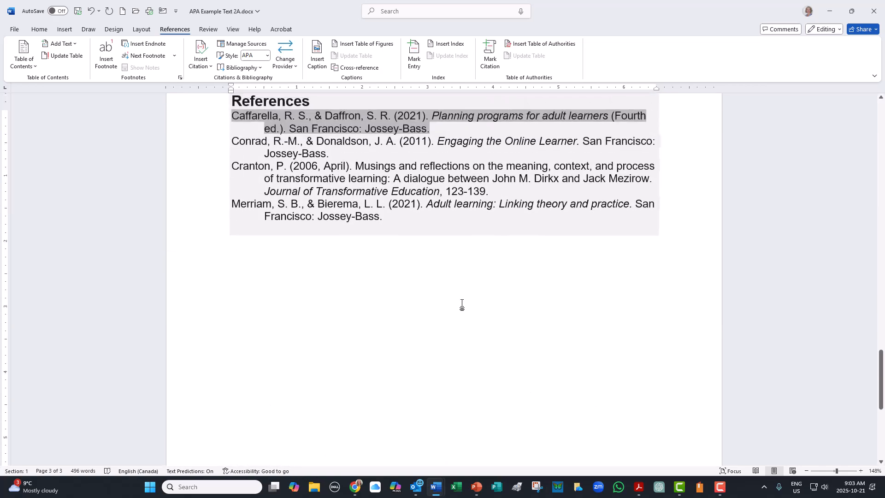
left_click(364, 246)
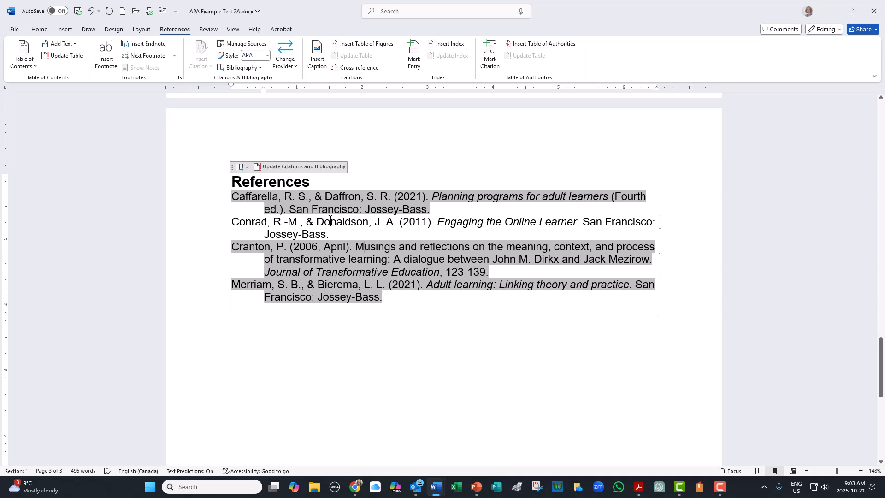
left_click(279, 166)
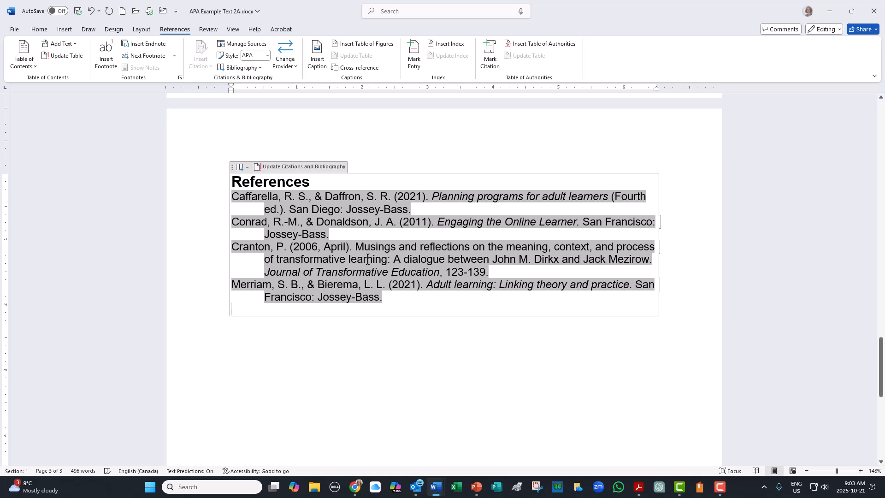
- Apply double line spacing to the whole References block, then centre and select its heading
left_click(233, 166)
key("ctrl+2")
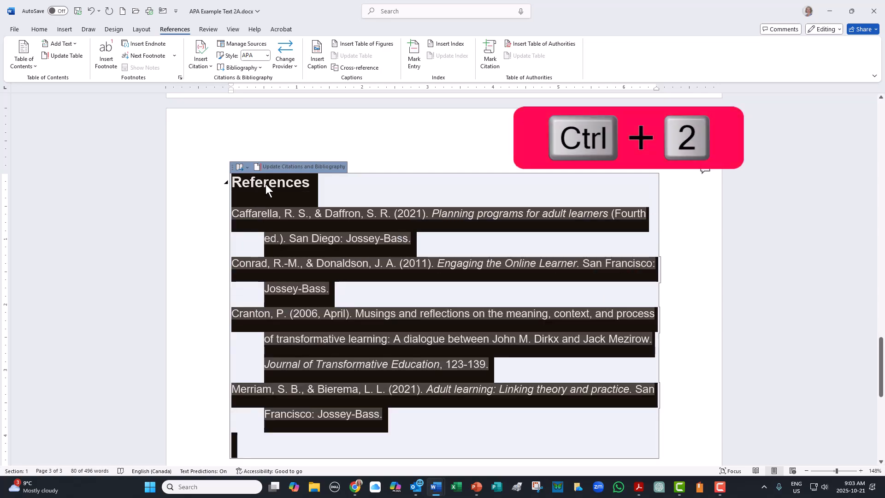
left_click(266, 183)
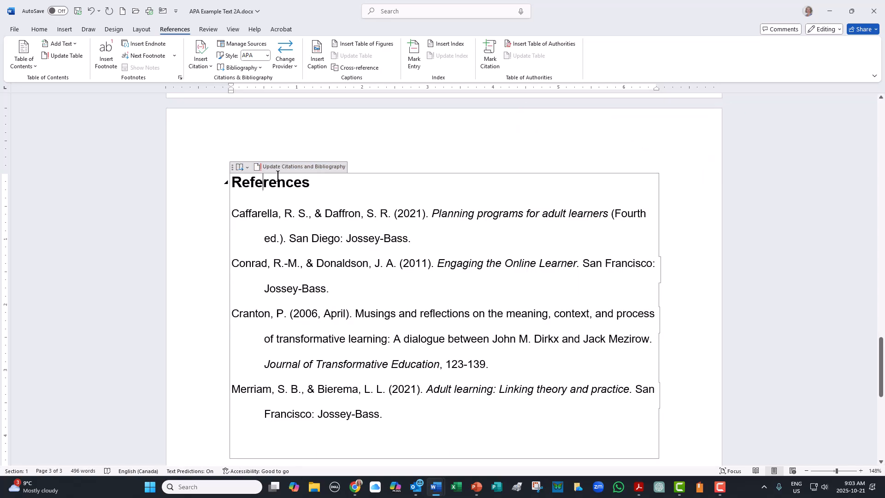
key("ctrl+e")
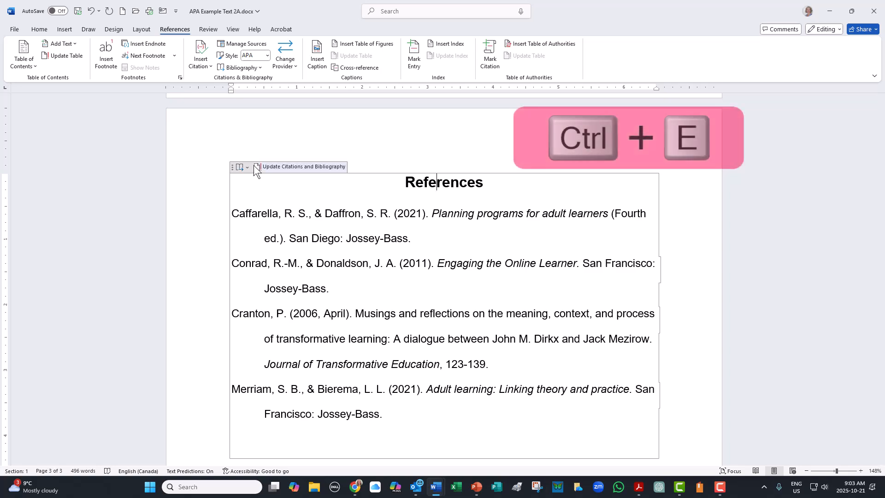
key("Home")
key("shift+End")
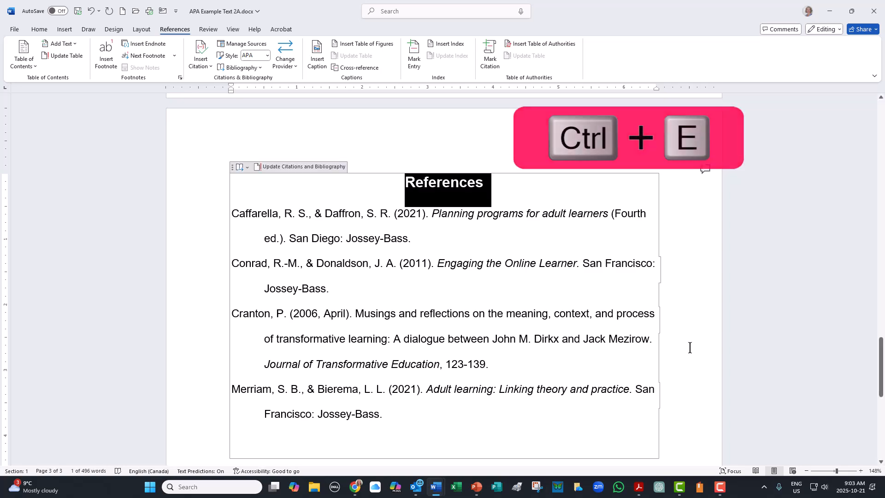
- Return to the beginning of the document and save it
key("ctrl+Home")
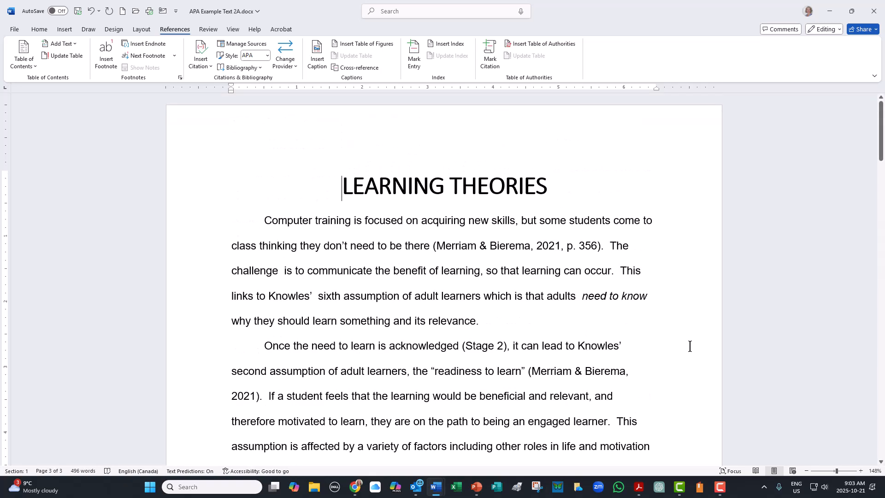
key("ctrl+Home")
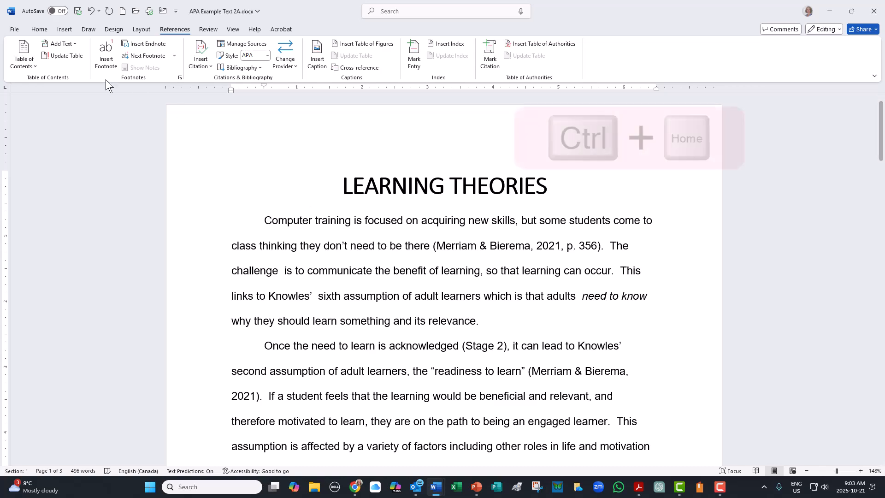
left_click(78, 11)
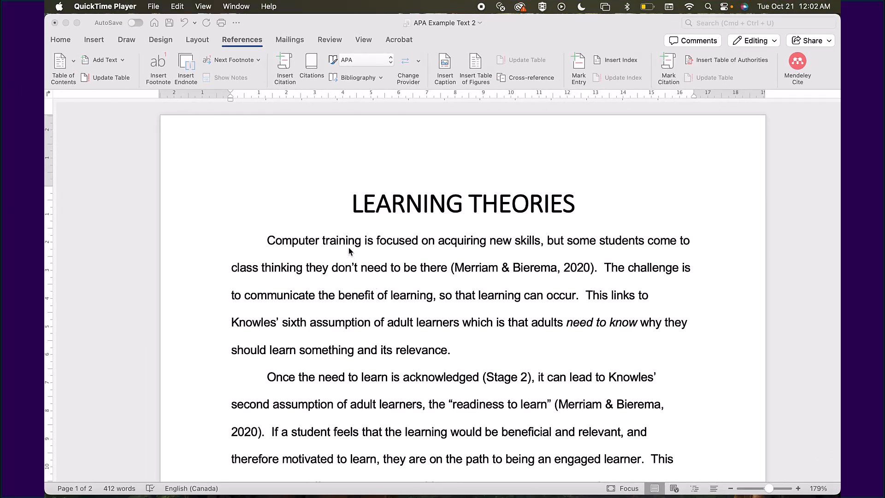
- In the APA Example Text 2 document, add a page break at the end and insert the built-in Bibliography on the new page
left_click(355, 210)
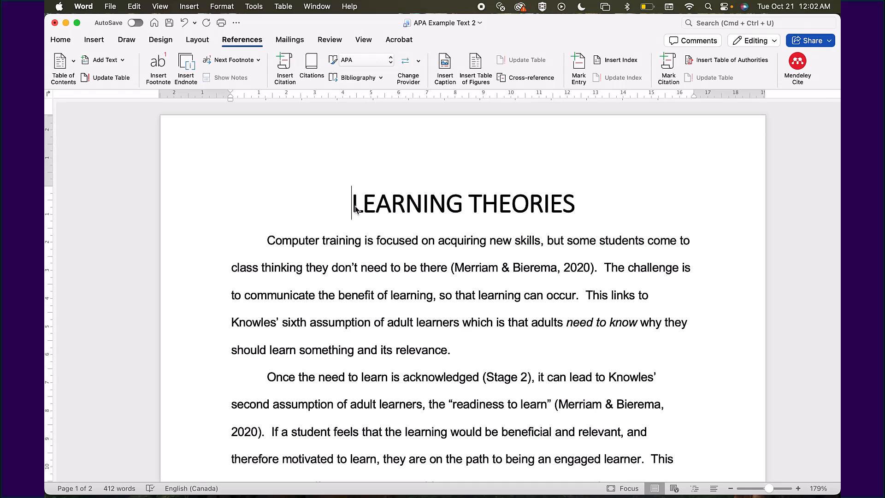
key("super+End")
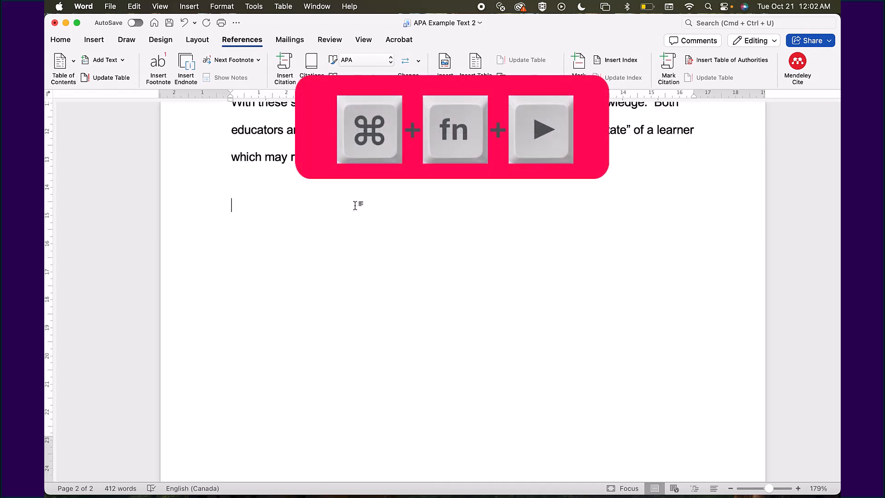
key("super+Return")
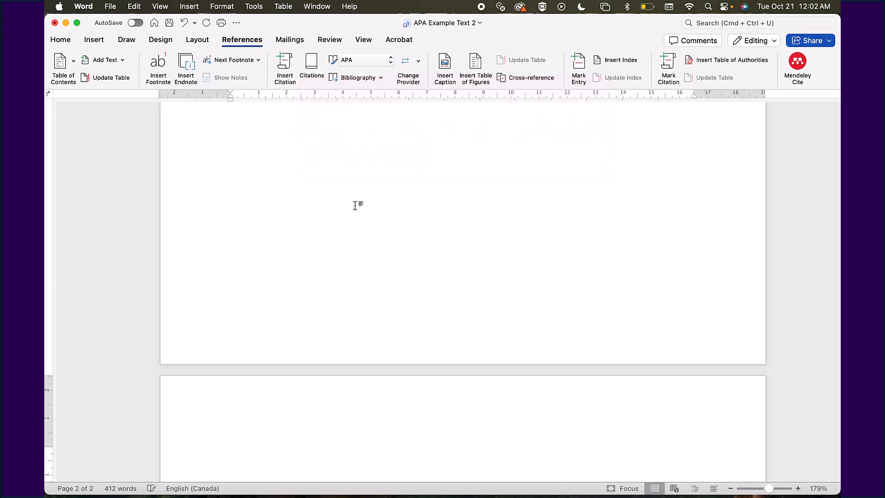
scroll(355, 208, "down", 3)
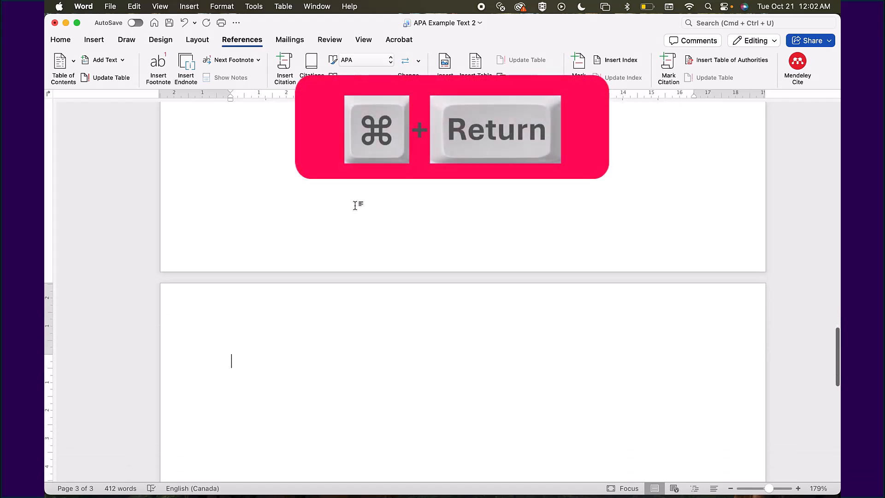
scroll(355, 207, "down", 2)
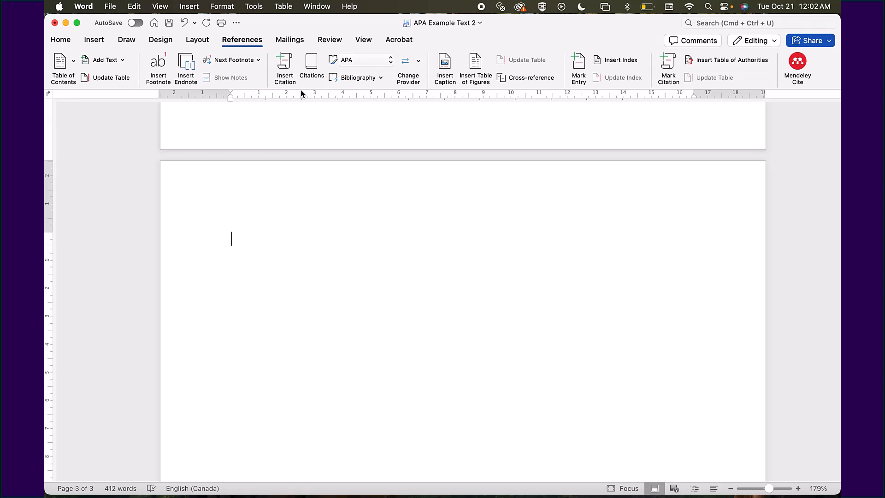
left_click(364, 79)
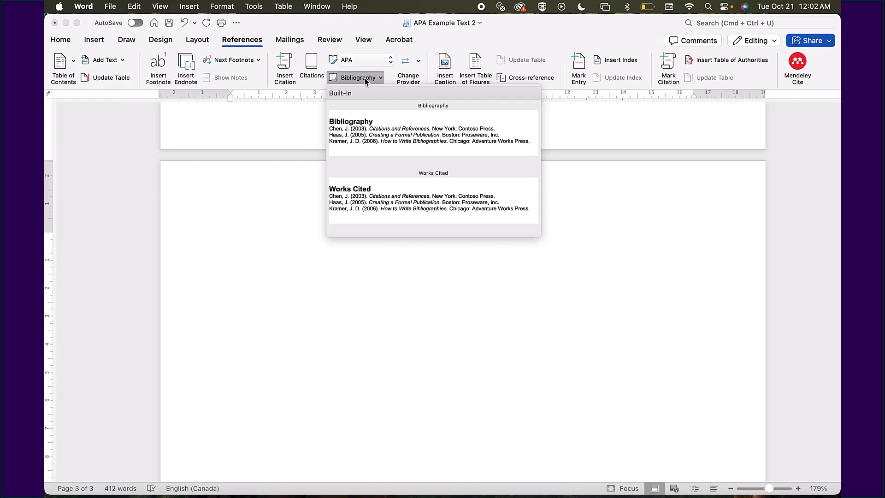
left_click(361, 134)
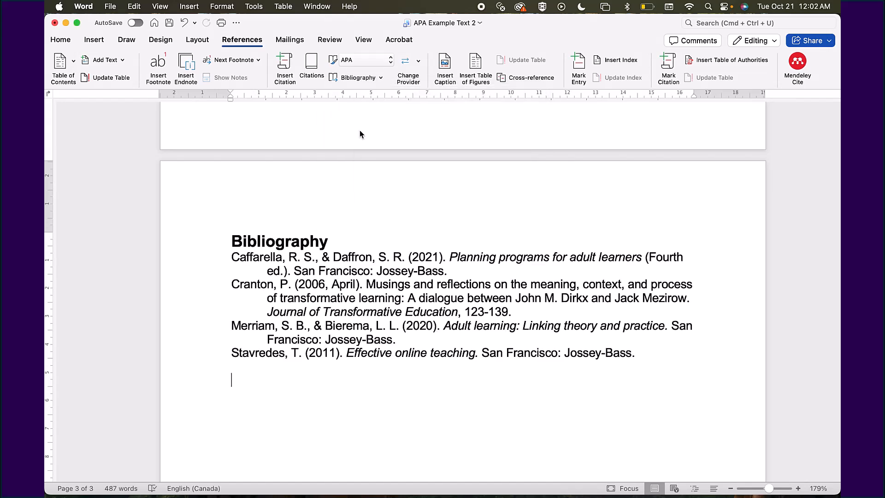
- Replace the bibliography heading on the last page with References and update the citations and bibliography
left_click(279, 240)
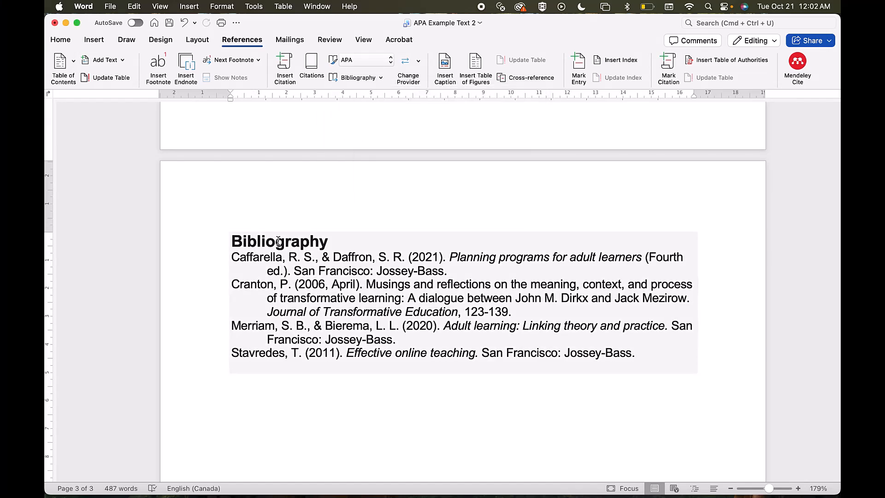
double_click(279, 240)
type("Refe")
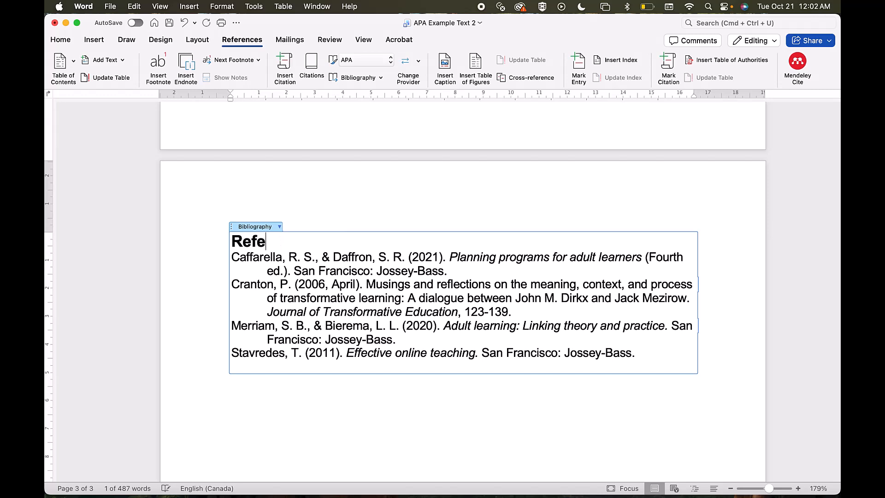
type("rences")
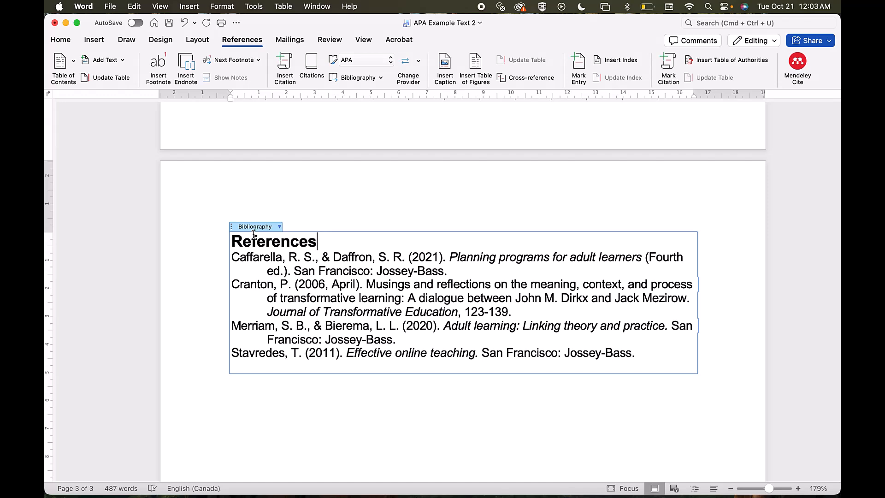
left_click(280, 227)
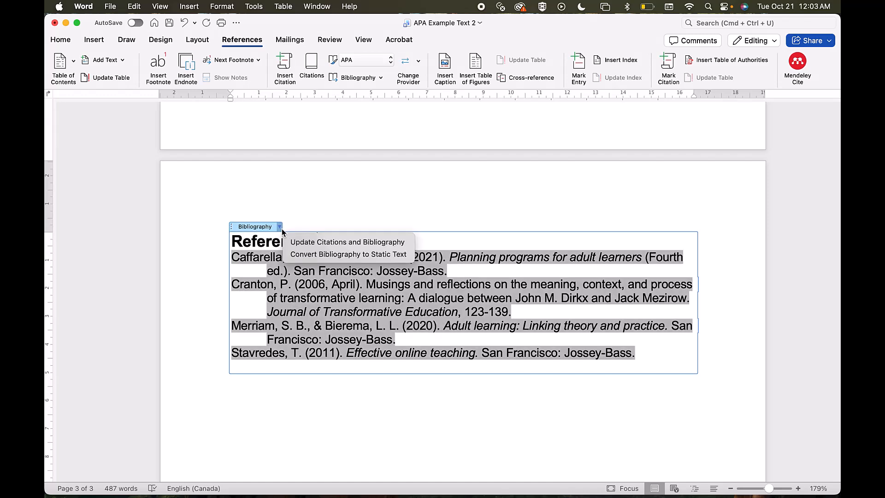
left_click(318, 243)
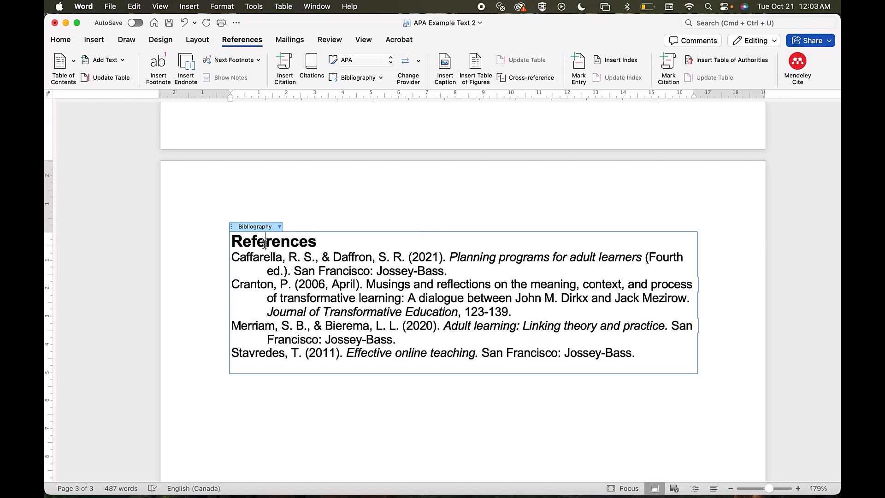
- Centre the References heading and apply double line spacing to the whole bibliography block
key("super+e")
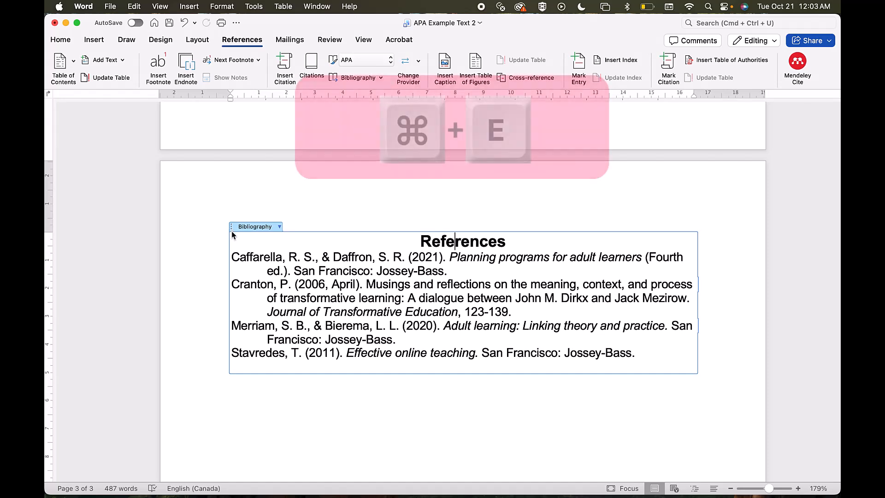
left_click(232, 228)
key("super+2")
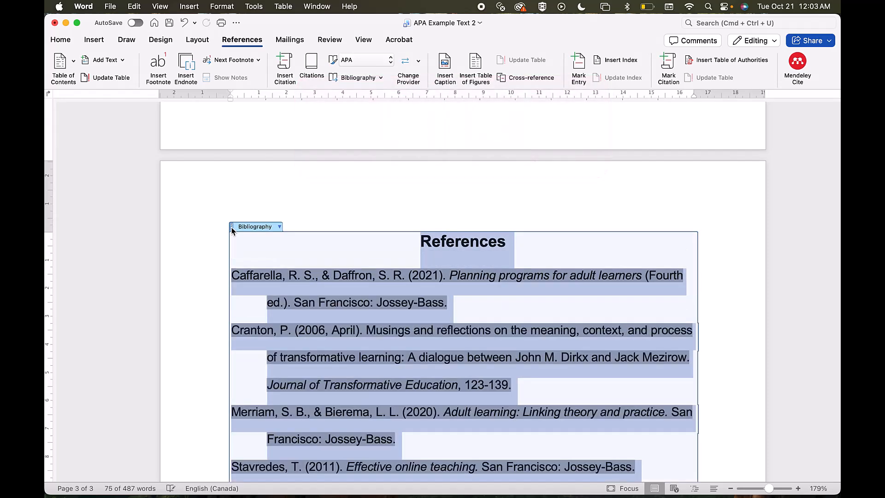
left_click(306, 219)
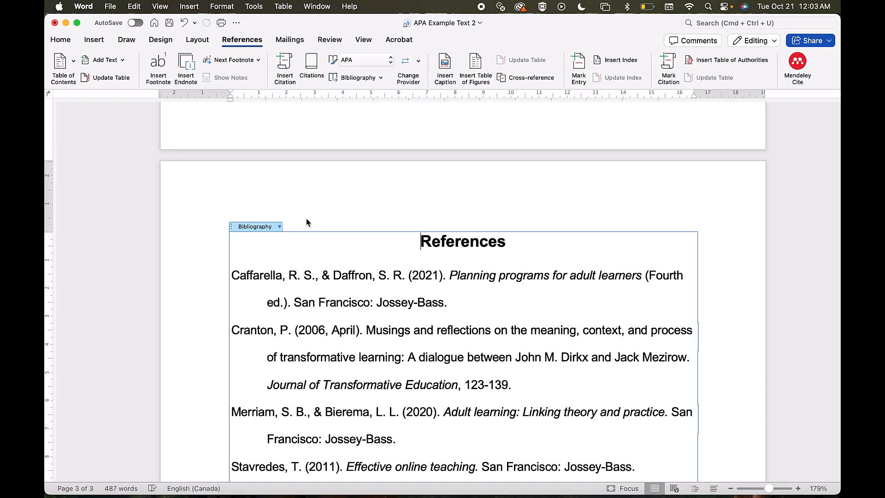
- Return to the beginning of the APA Example Text 2 document and save it
key("super+Home")
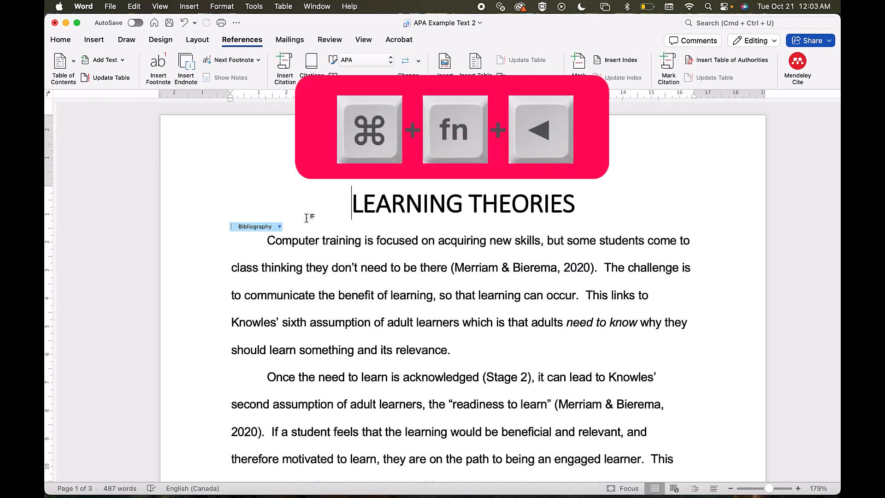
left_click(168, 23)
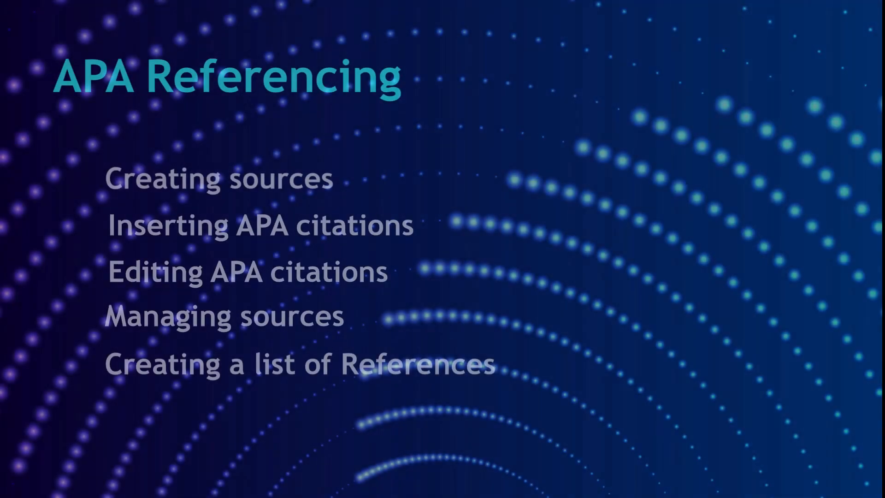